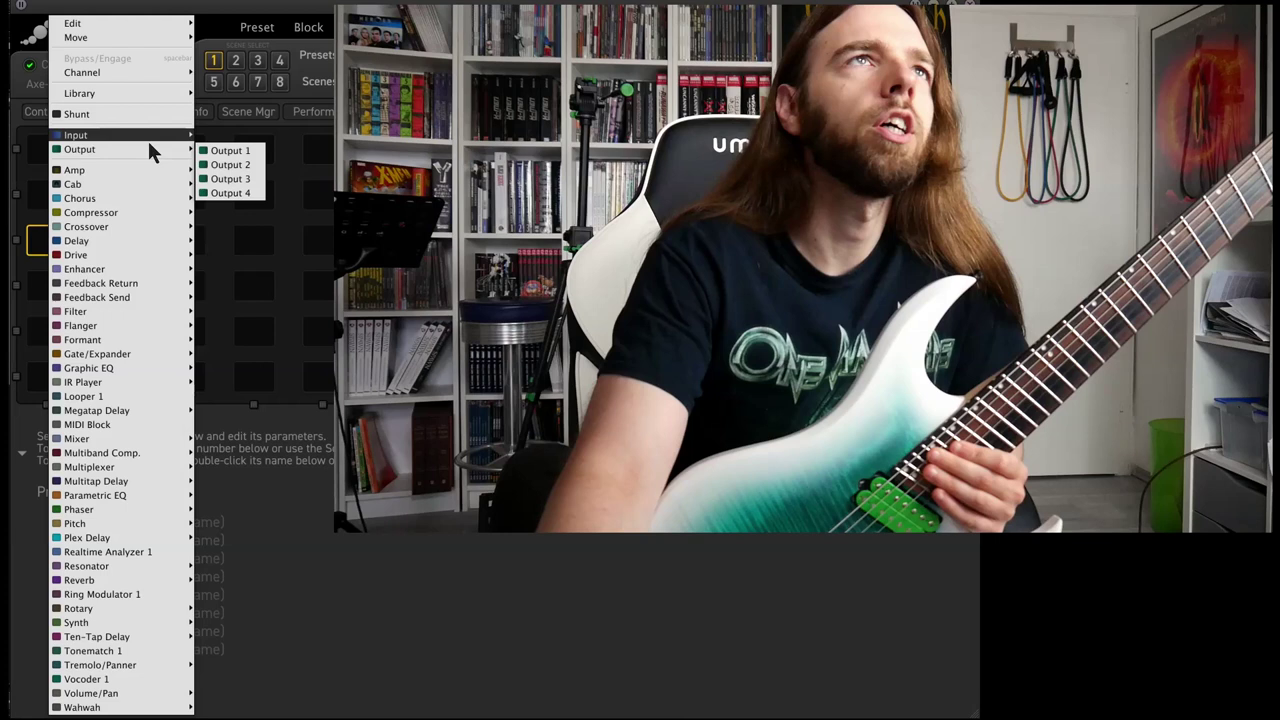
Place Input 1 and Output 1 blocks on the grid and cable them together.
left_click(217, 136)
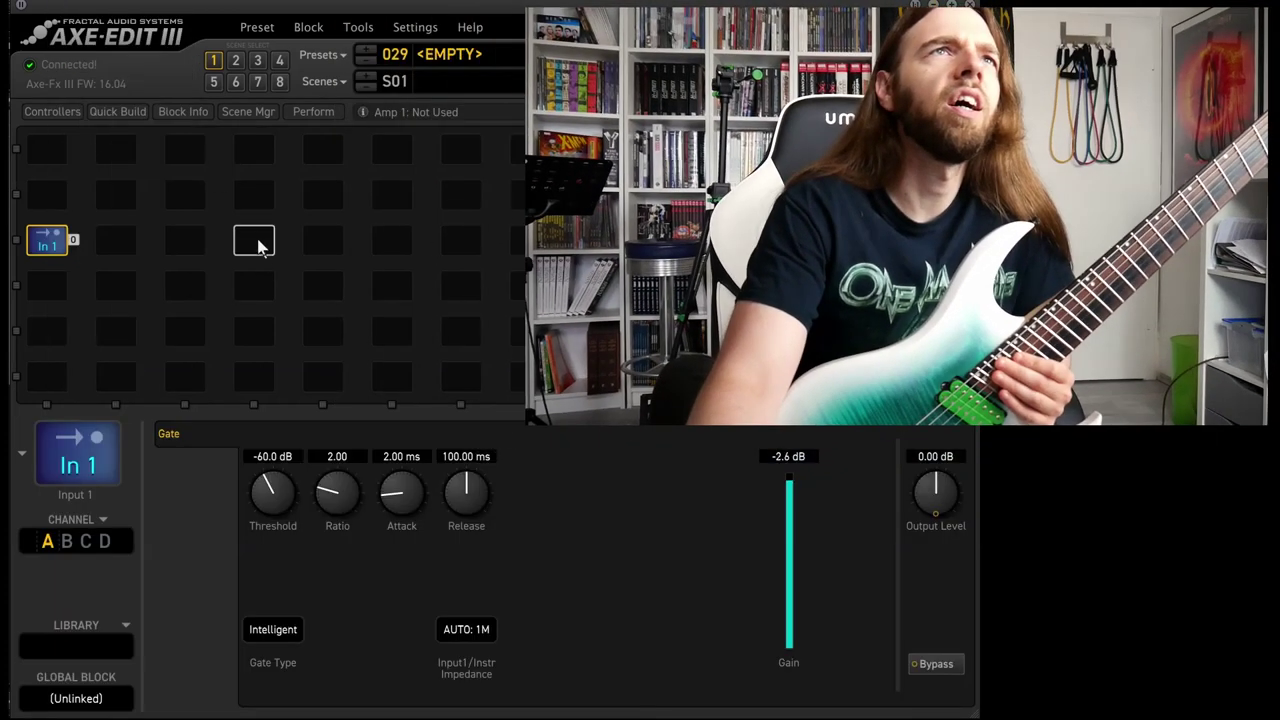
left_click(323, 244)
right_click(323, 244)
mouse_move(393, 150)
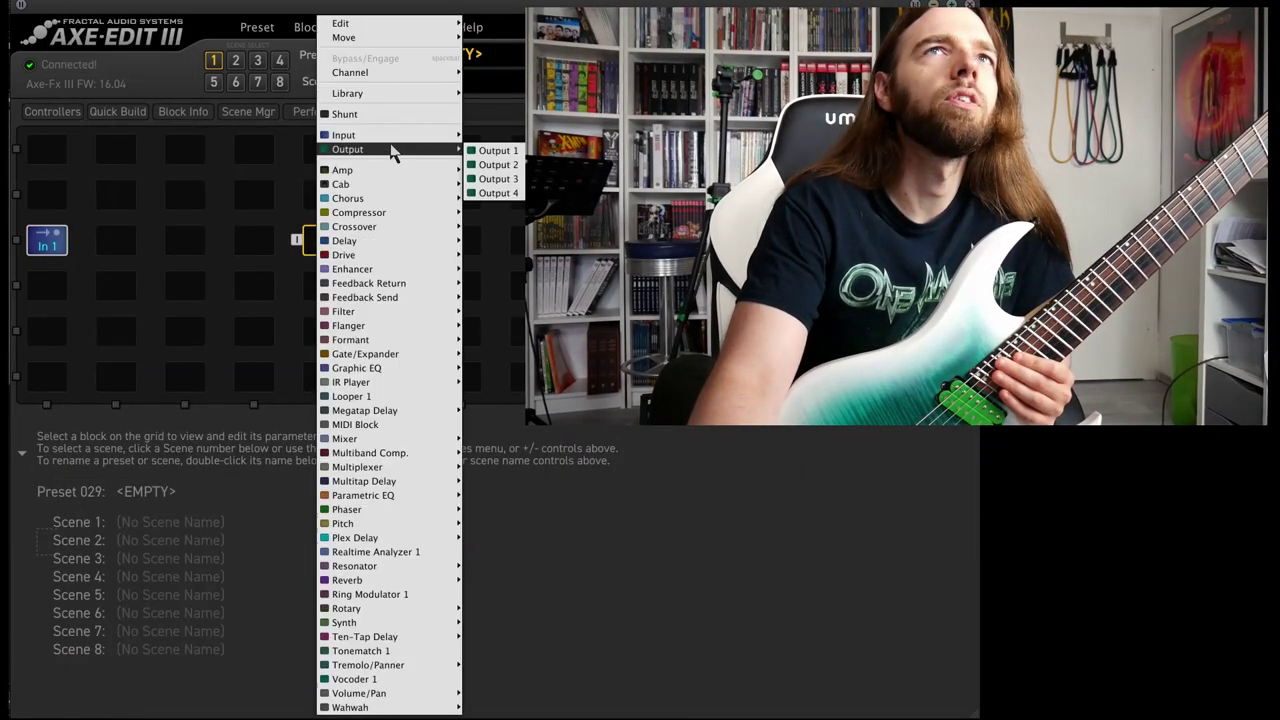
left_click(497, 150)
left_click_drag(77, 243, 302, 248)
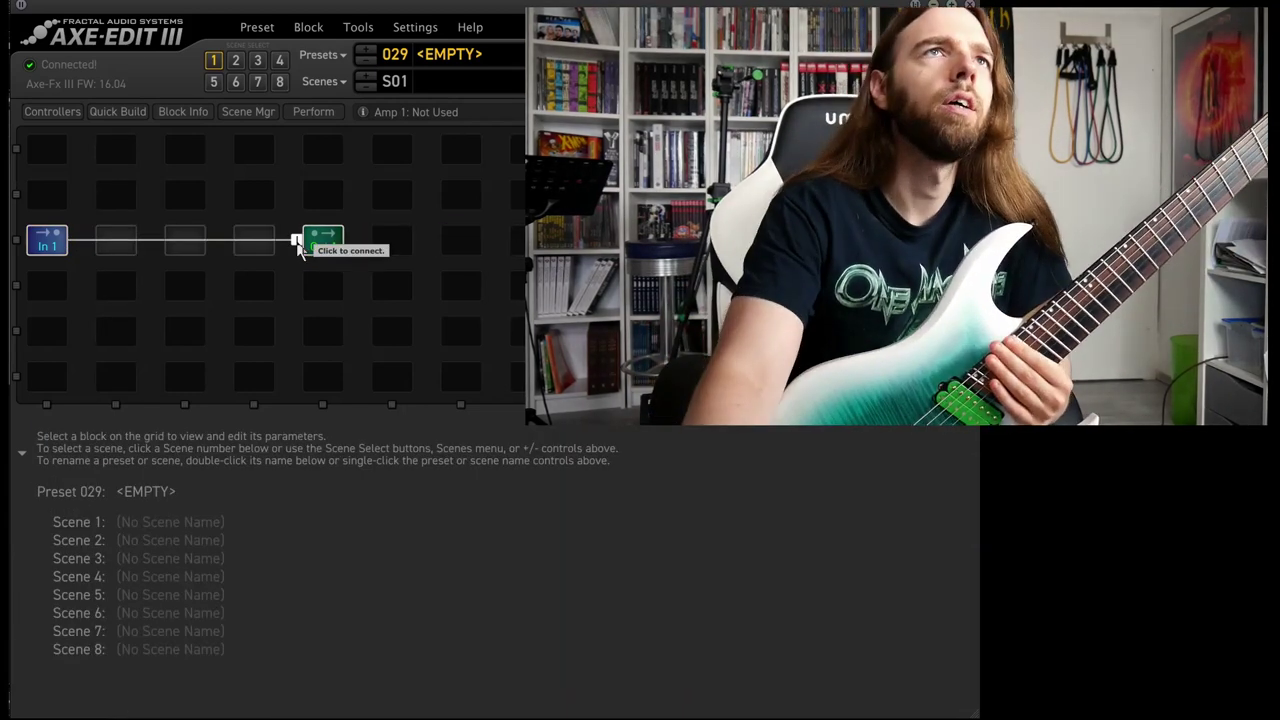
Insert a Cab 1 block in the slot just before Out 1.
right_click(266, 252)
mouse_move(390, 196)
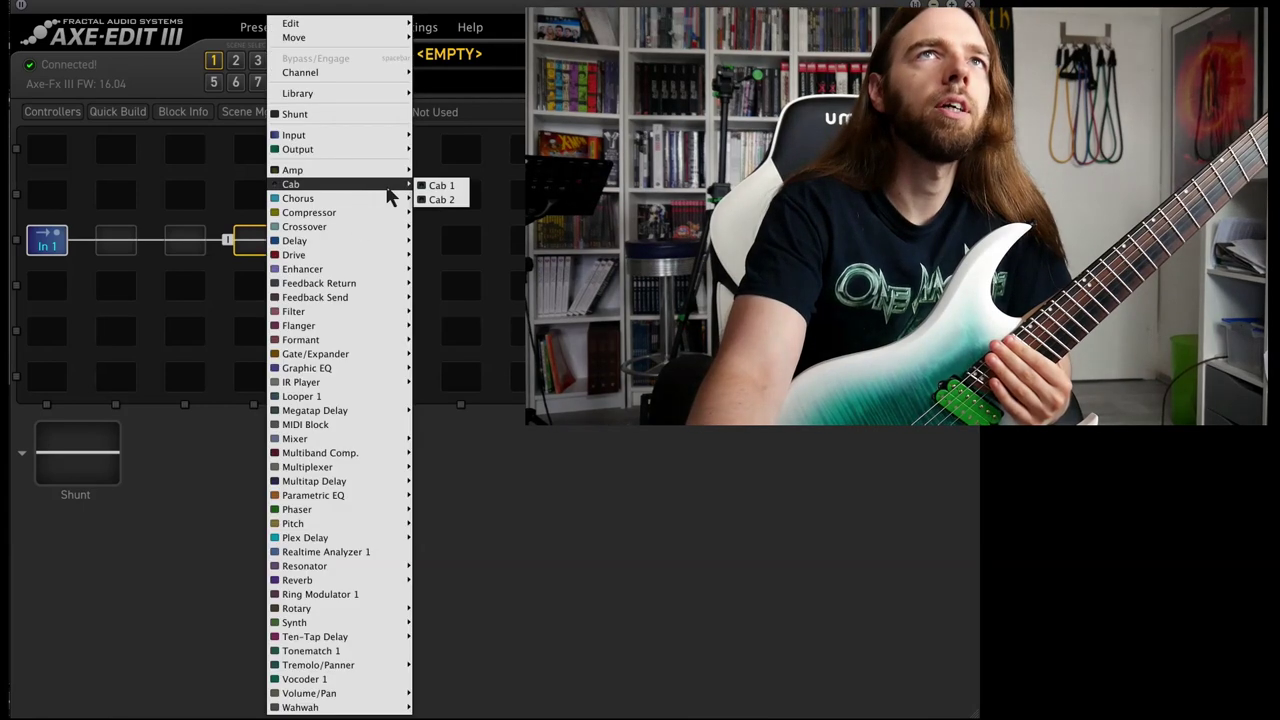
left_click(438, 186)
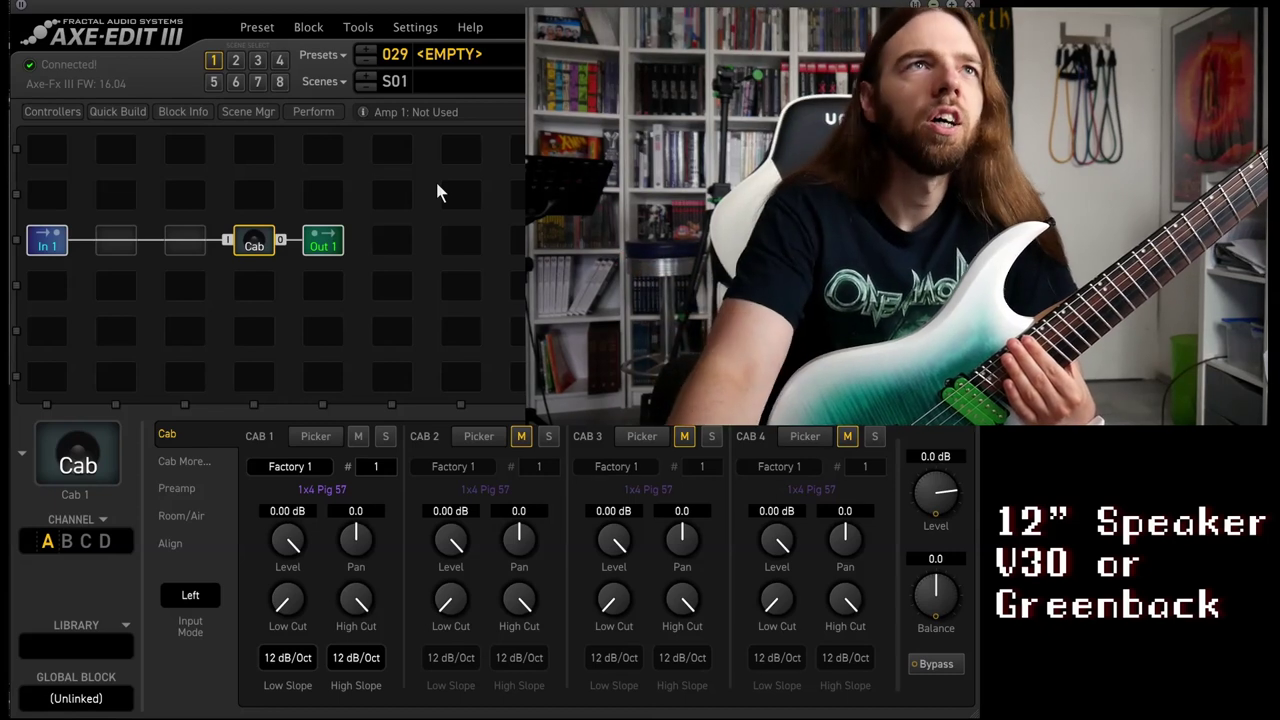
Load user IR BD-JENS-GreasyBeard_EQ1 (#323) from the User 1 bank into Cab 1.
left_click(321, 444)
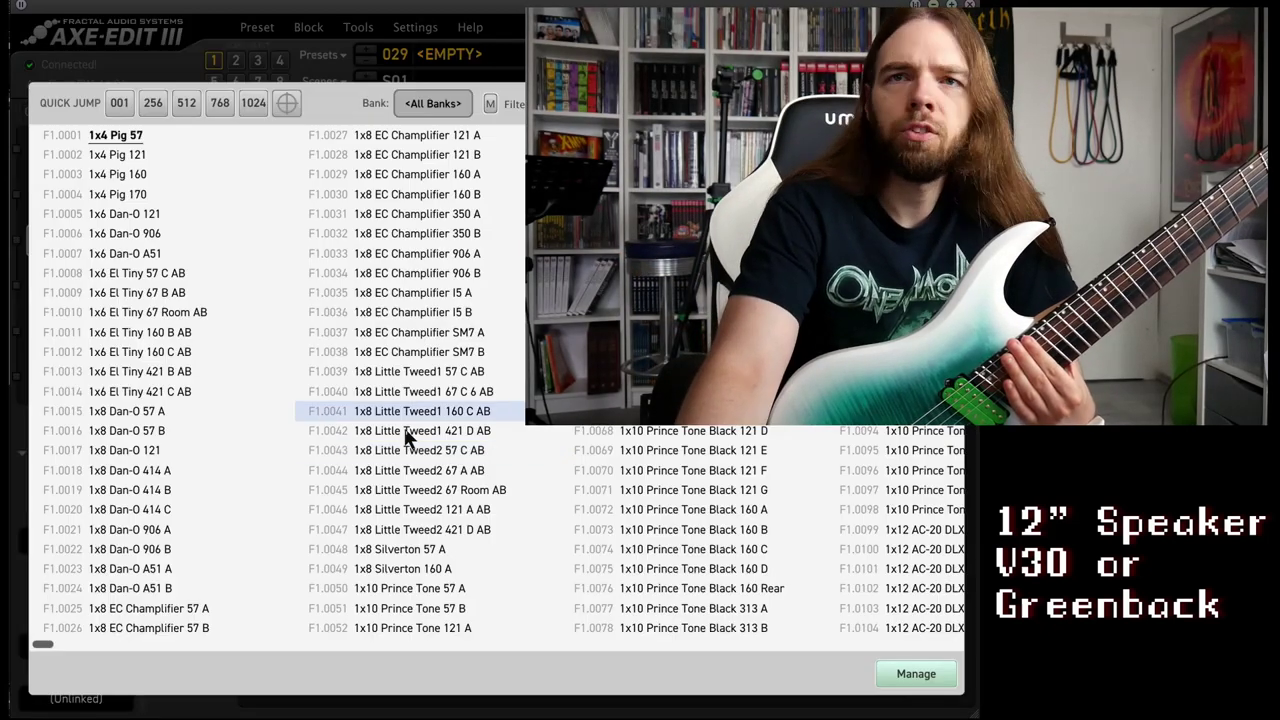
left_click(428, 104)
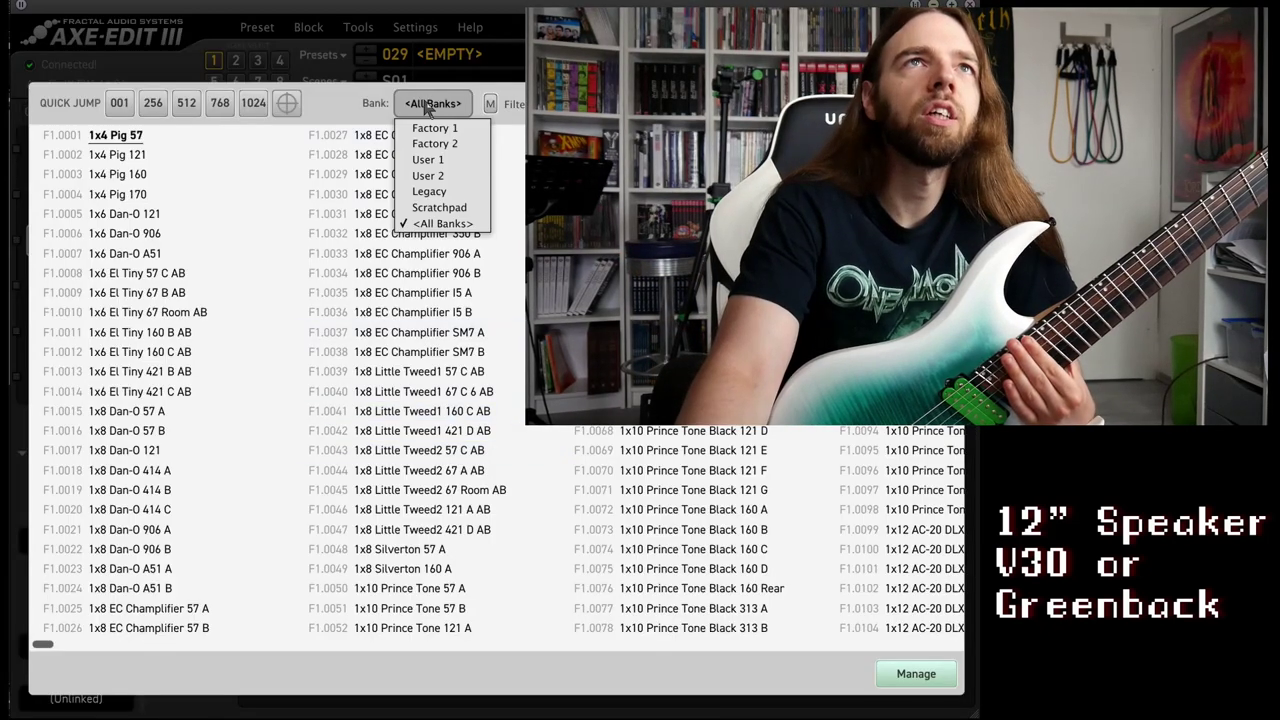
left_click(428, 159)
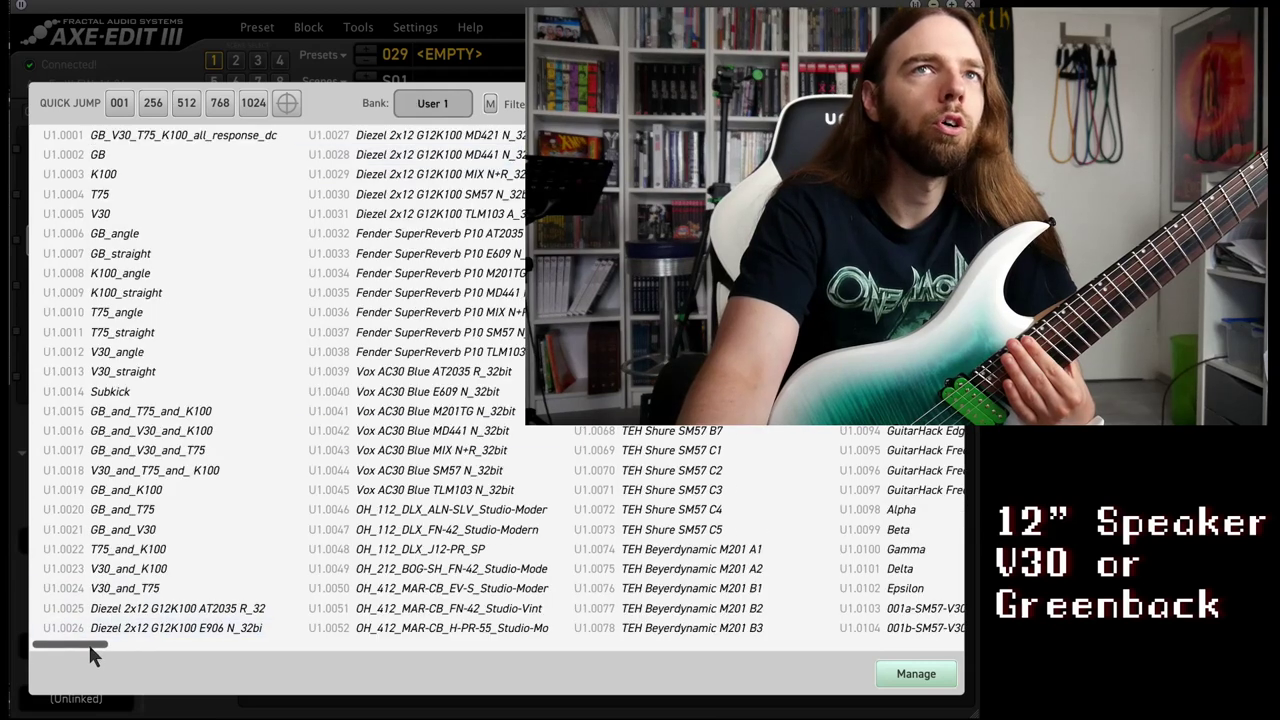
left_click_drag(86, 646, 362, 650)
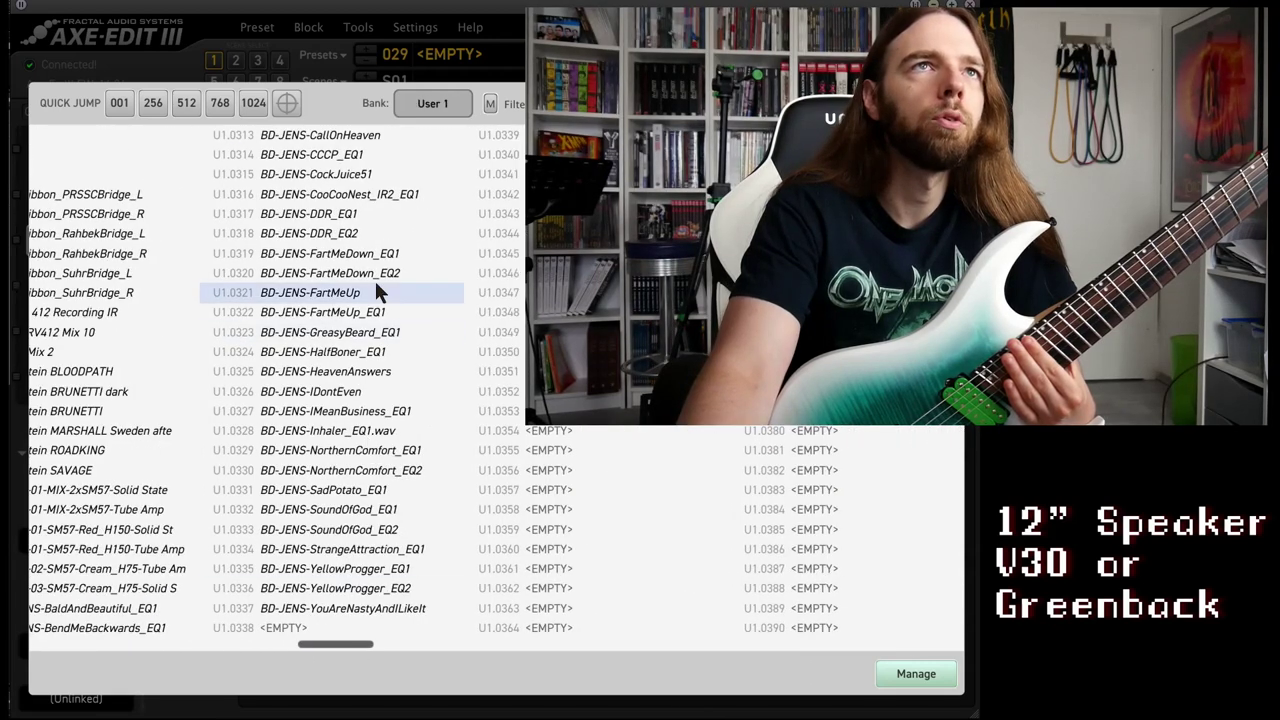
double_click(378, 332)
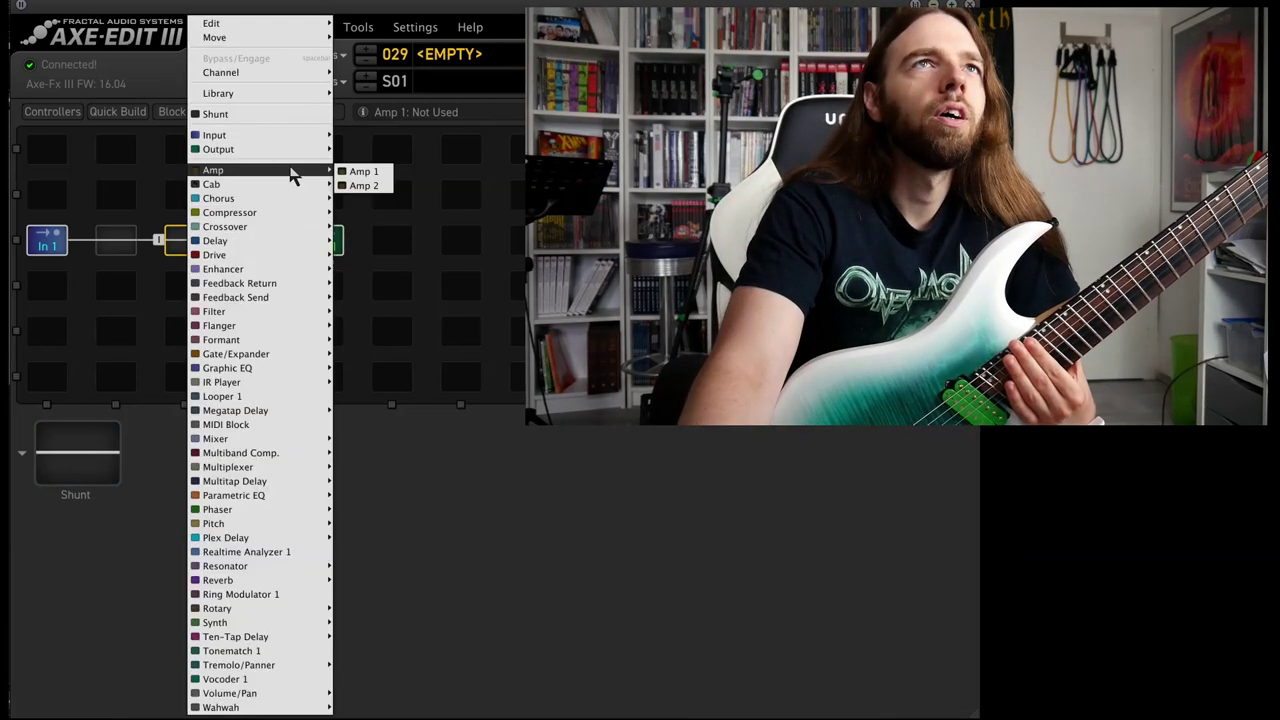
Insert an Amp 1 block before the cab and set its type to JMPre-1 OD2.
left_click(362, 166)
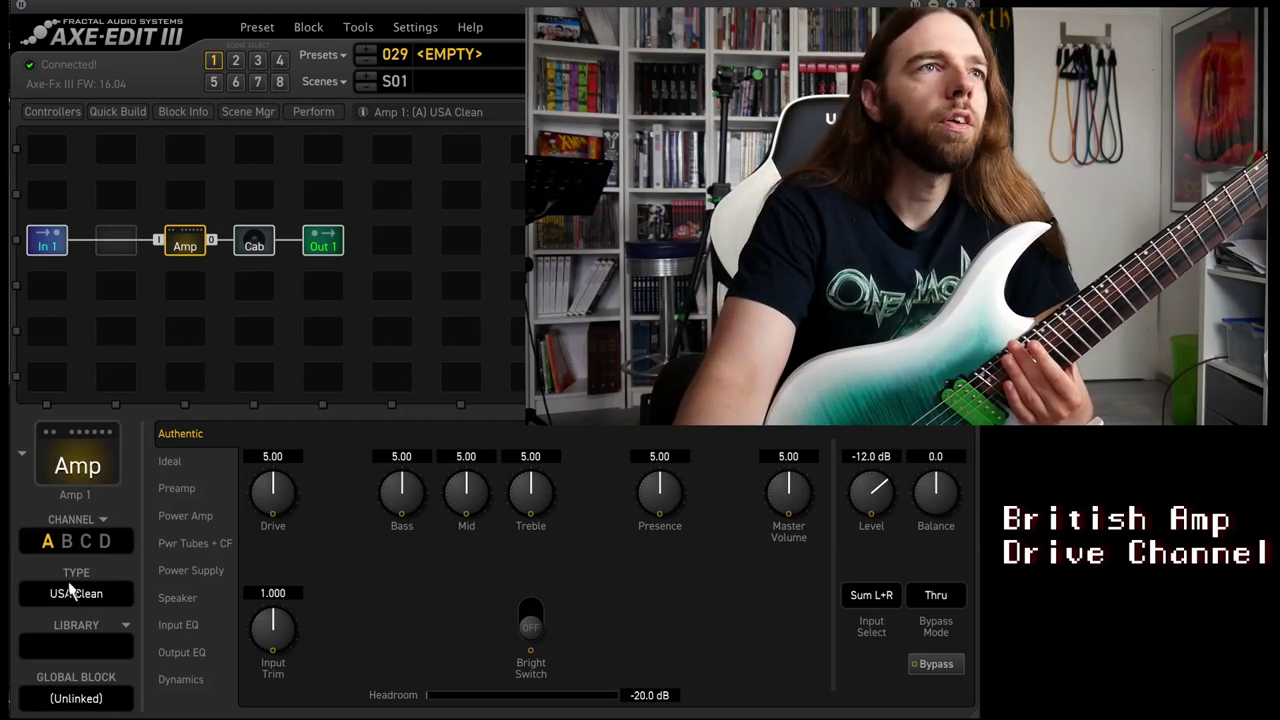
left_click(100, 593)
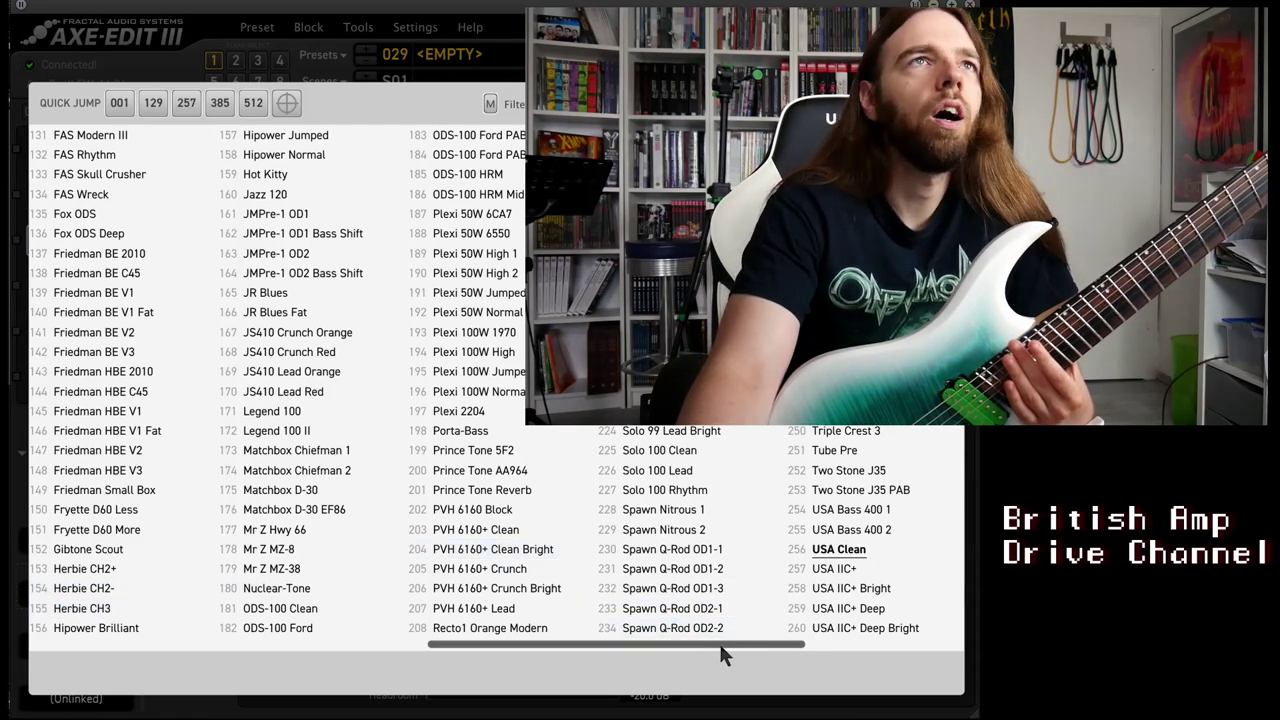
left_click(294, 256)
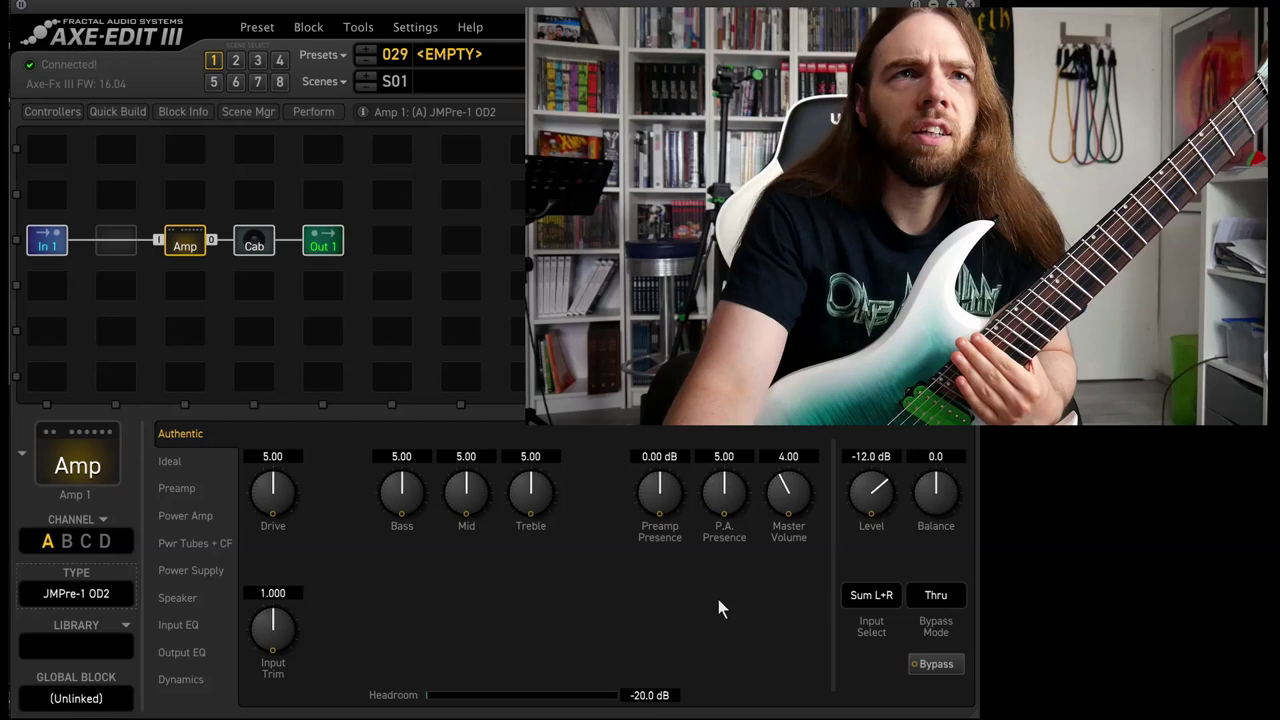
Rough in the amp's Treble at about 6.70 and Mid near 4.57.
left_click(532, 505)
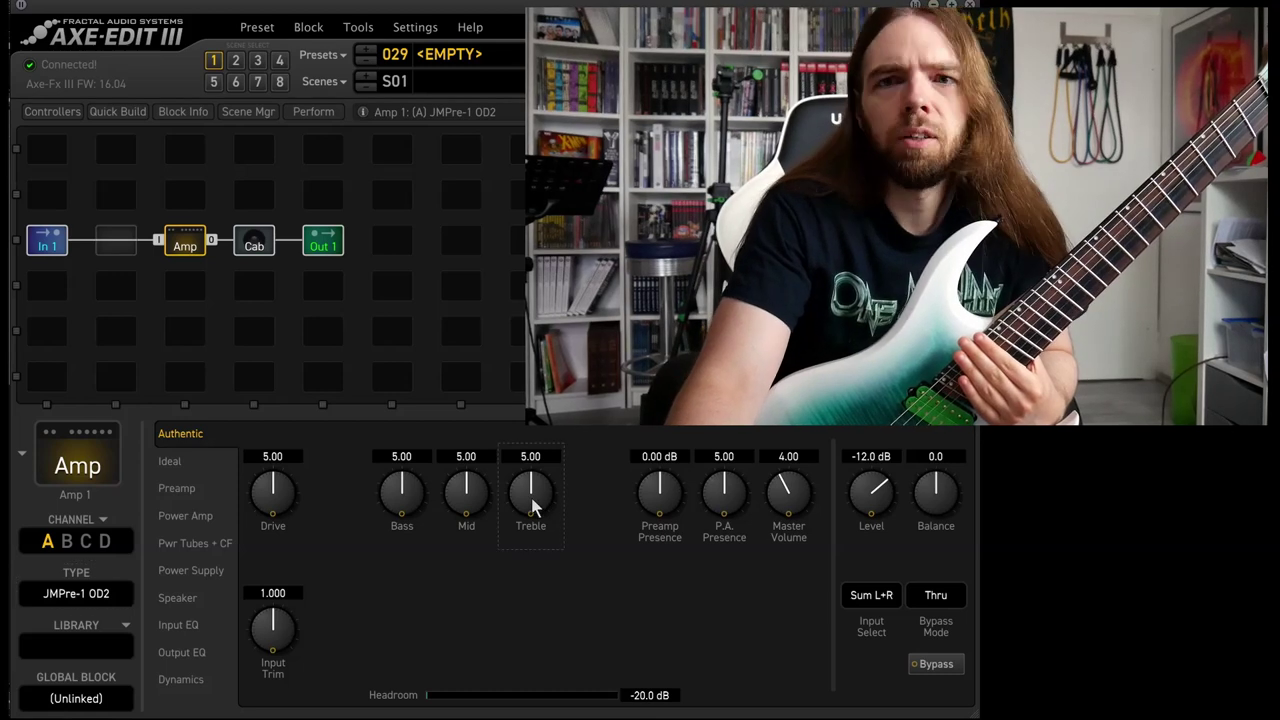
left_click_drag(532, 503, 561, 450)
left_click(472, 488)
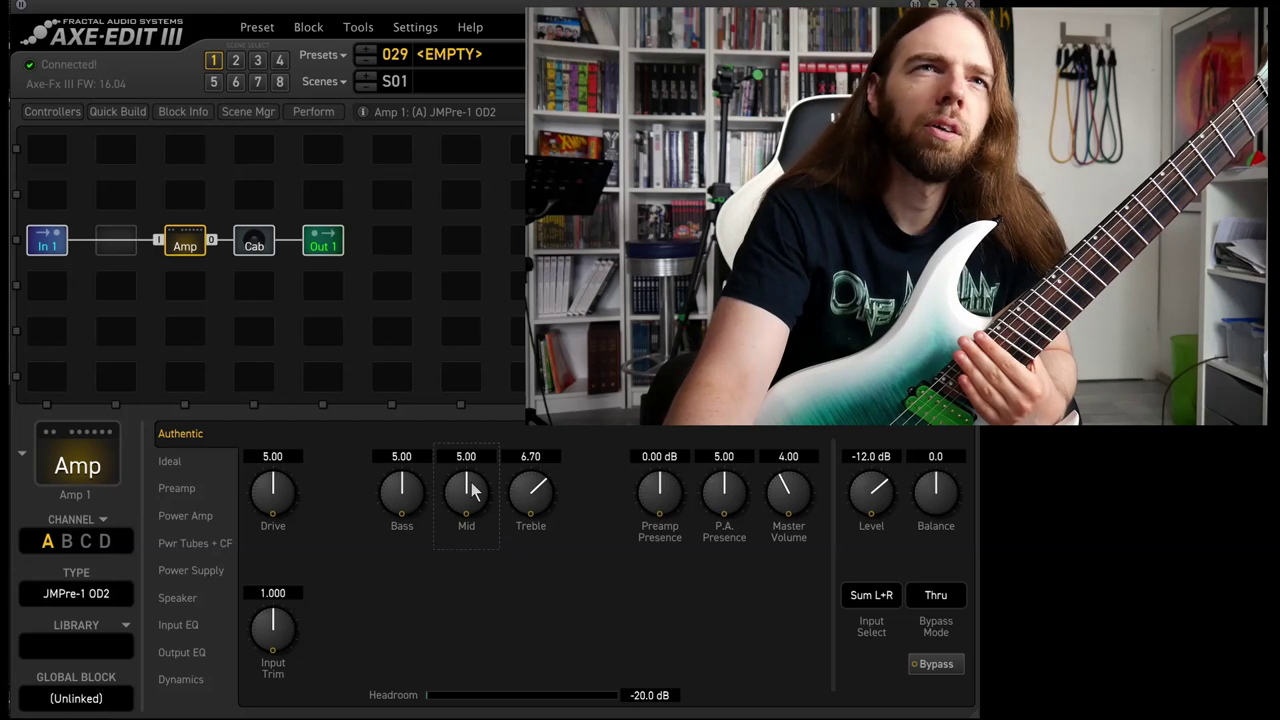
left_click_drag(471, 486, 376, 577)
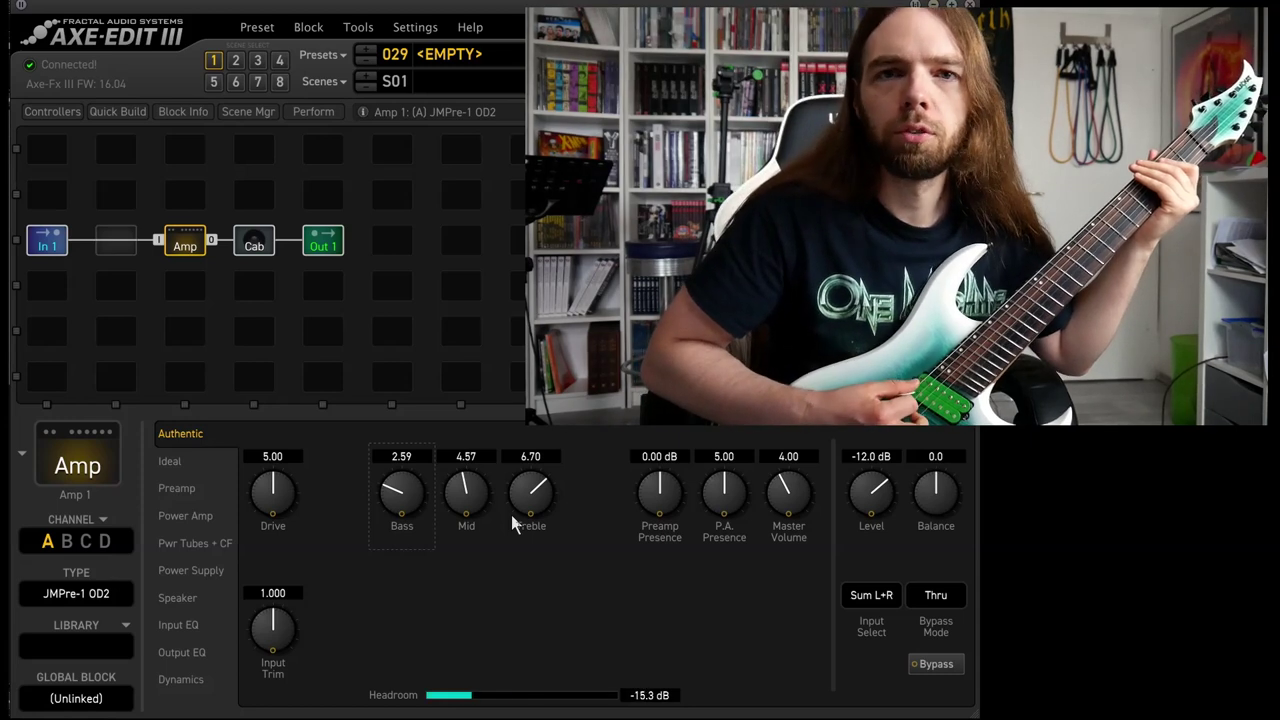
Refine the amp to treble 7.71, mid 4.39 and preamp presence 2.46 dB.
left_click_drag(530, 492, 565, 488)
left_click_drag(466, 492, 486, 520)
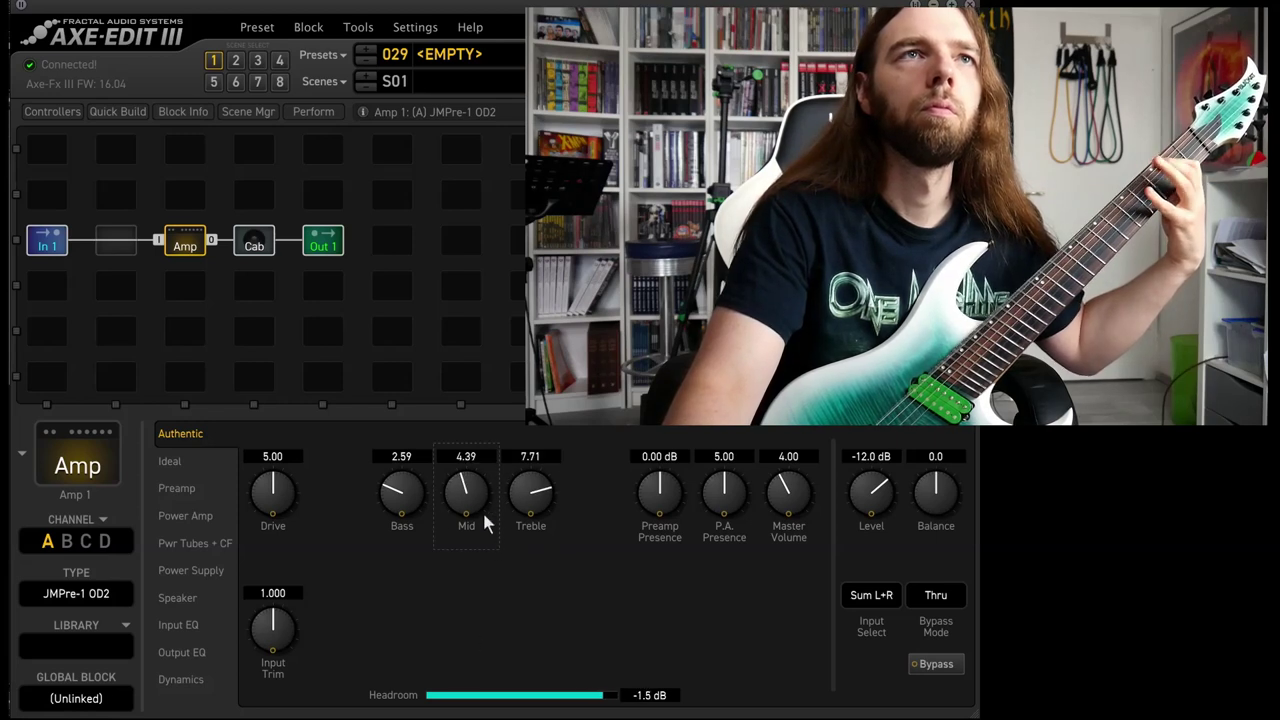
left_click_drag(397, 490, 422, 540)
left_click_drag(672, 507, 740, 521)
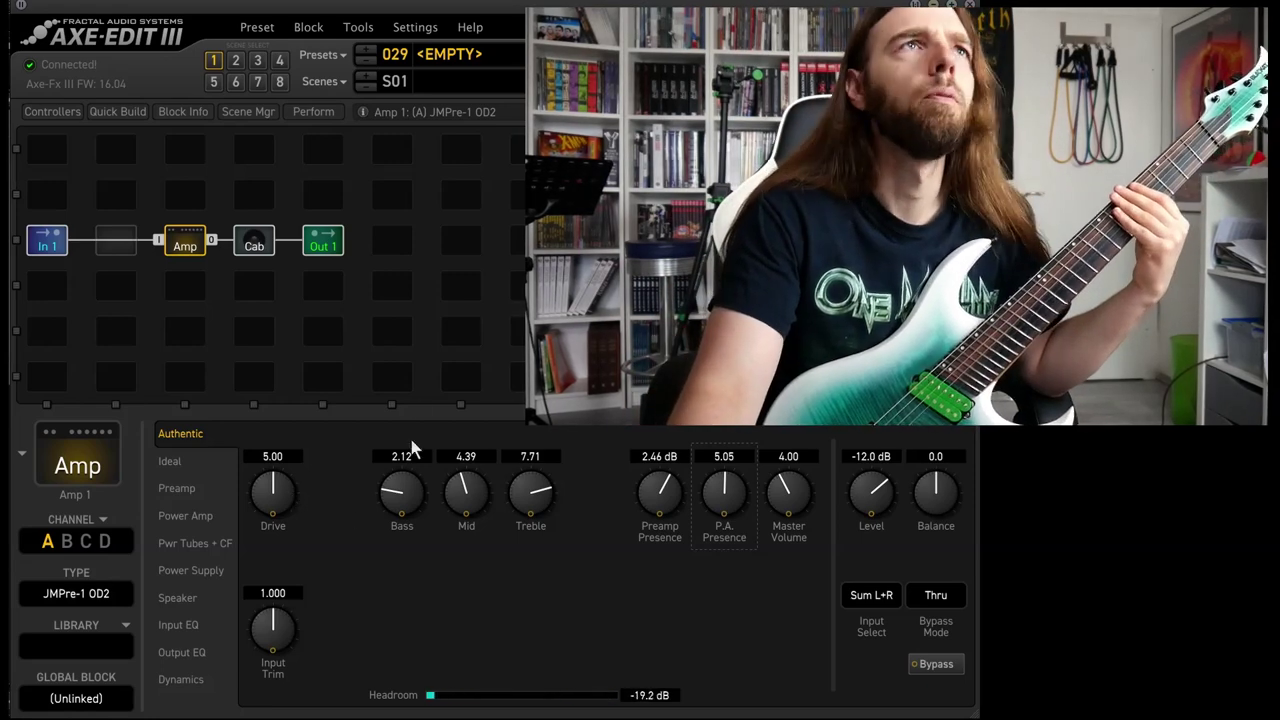
Insert a Drive 1 block, defaulting to T808 Mod, between In 1 and the amp.
right_click(116, 241)
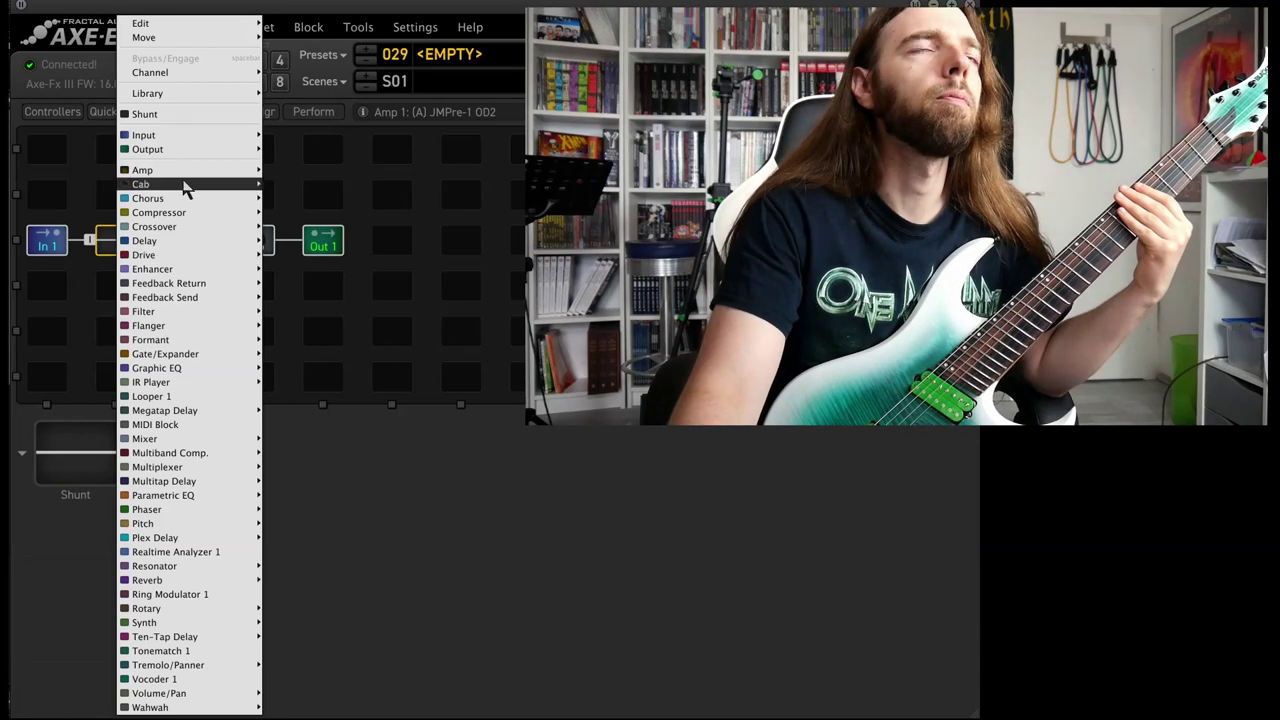
mouse_move(200, 255)
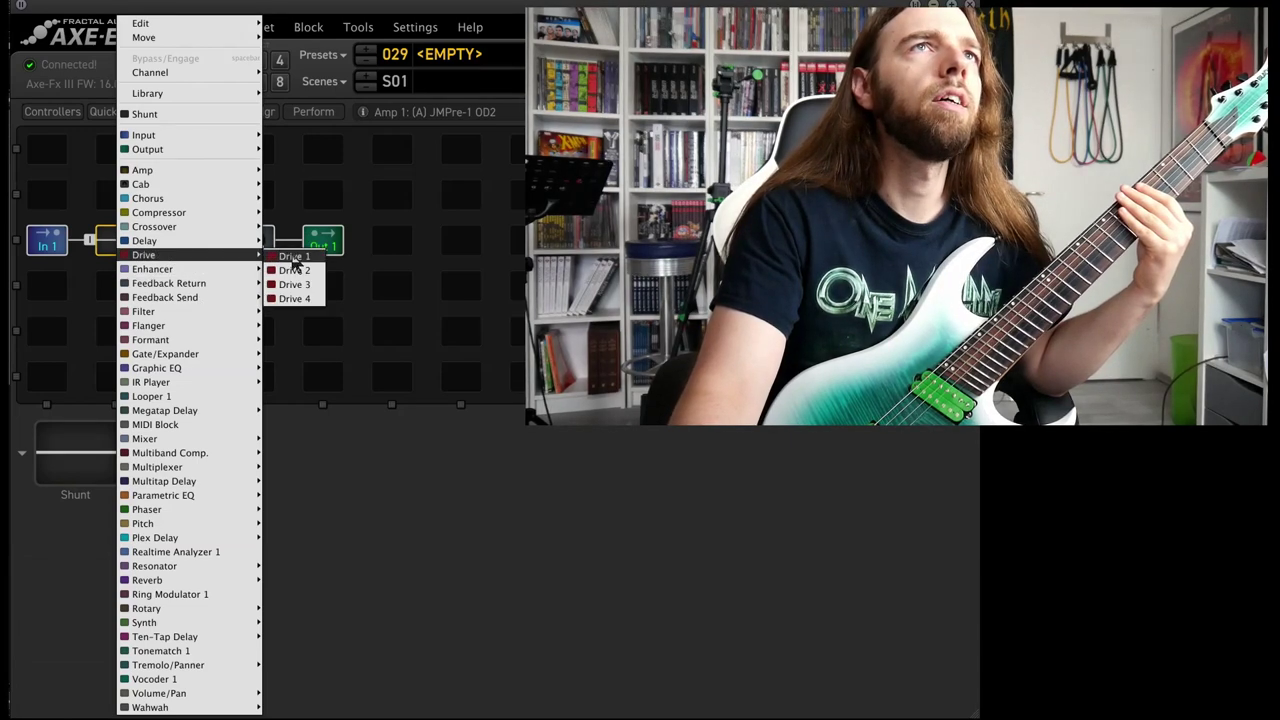
left_click(293, 255)
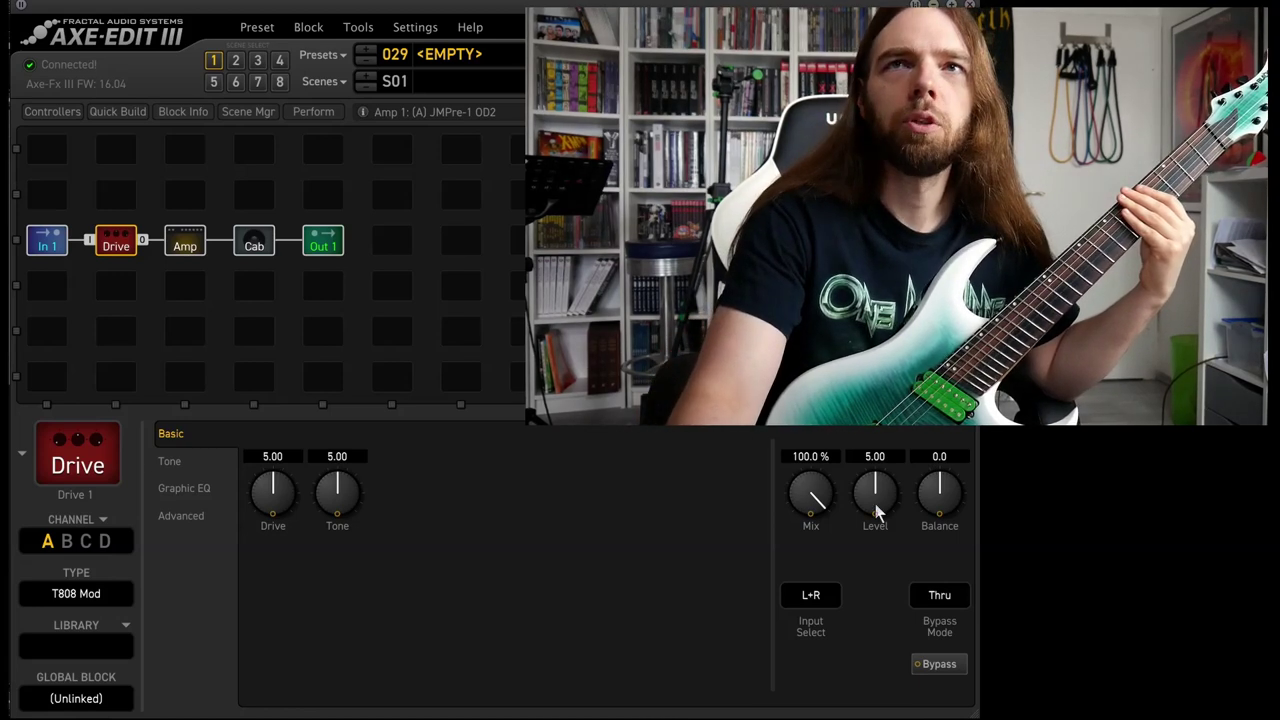
Set the drive's Level to 10.00 and Drive to 1.41, then show the drive types.
left_click_drag(880, 510, 880, 470)
left_click_drag(273, 490, 249, 600)
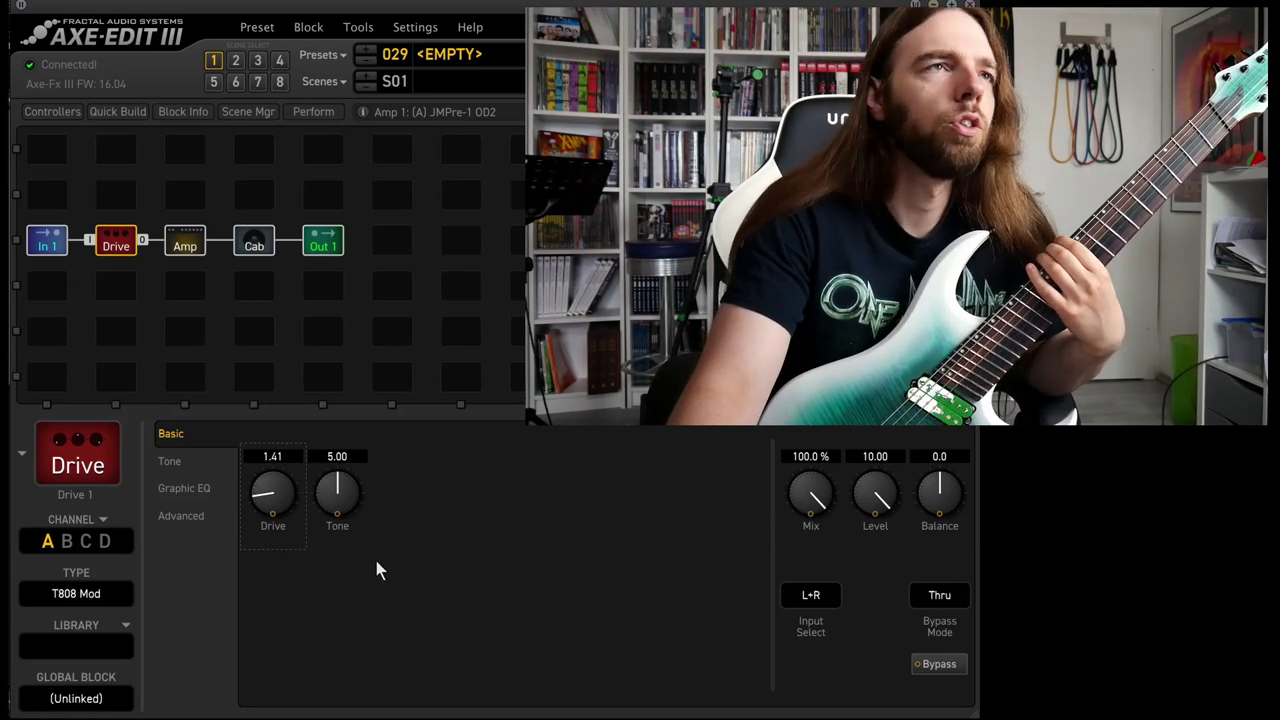
left_click(84, 595)
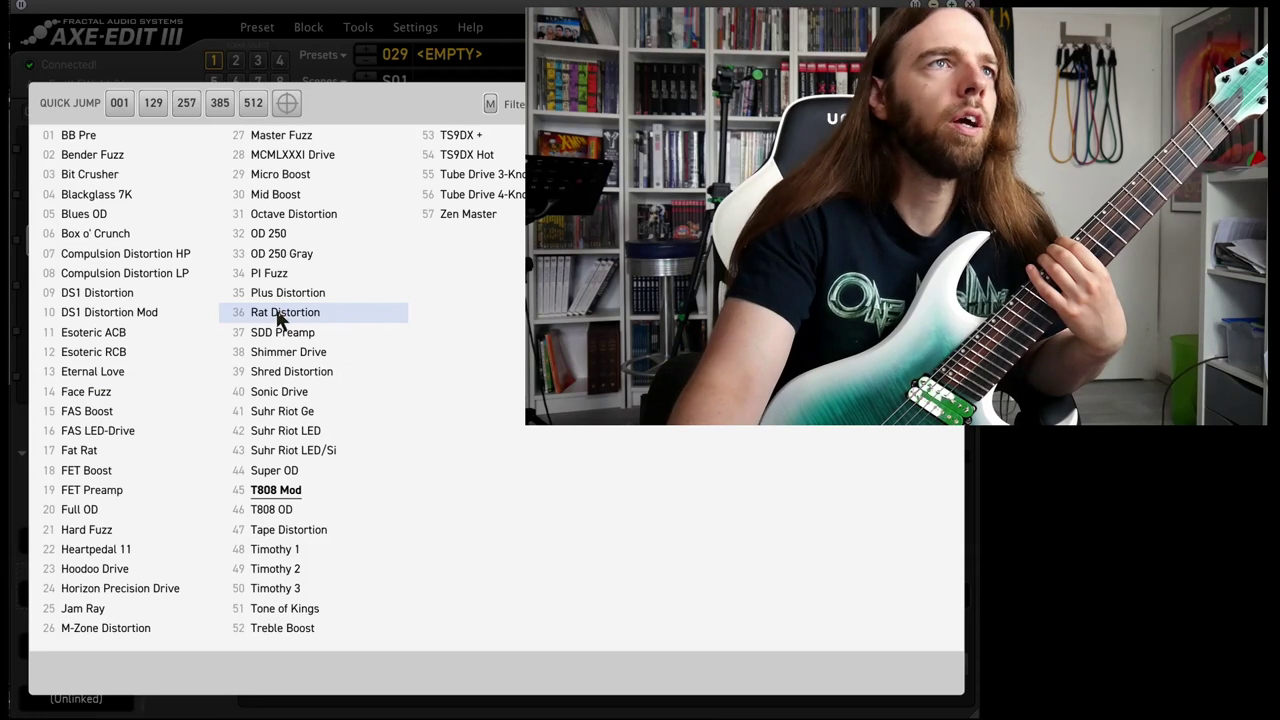
Switch Drive 1's type from T808 Mod to Fat Rat.
left_click(84, 459)
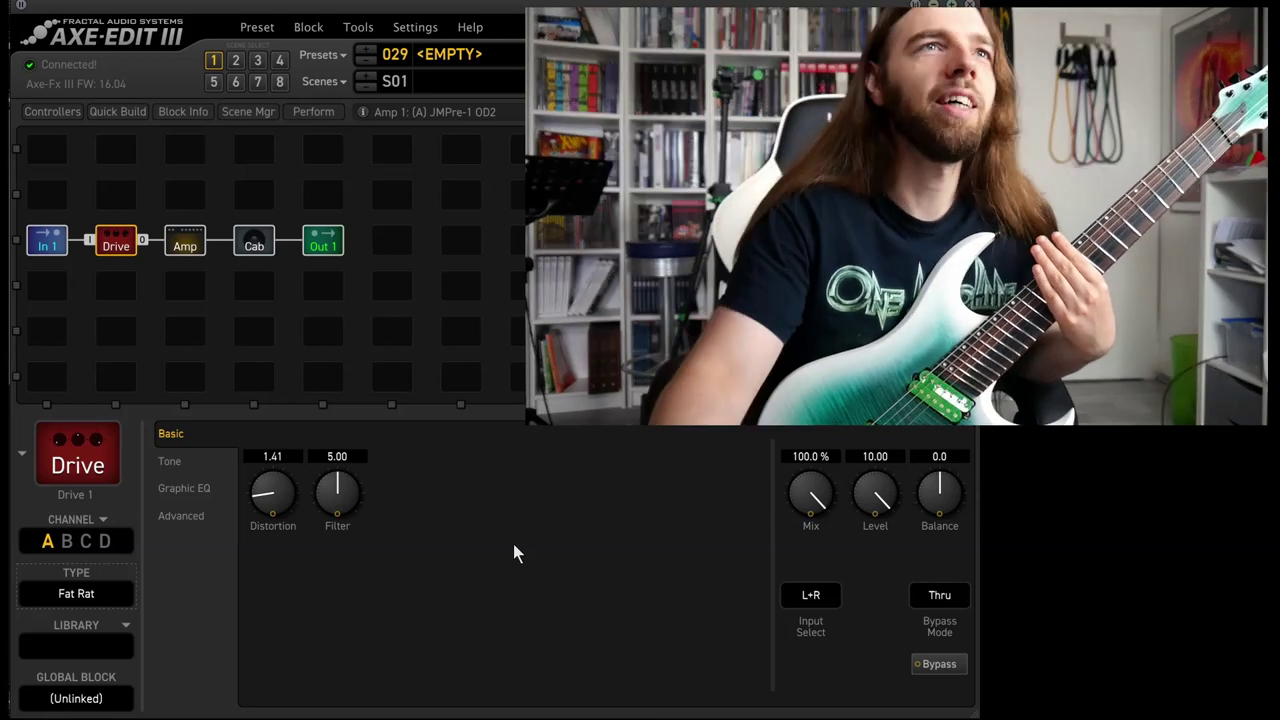
Raise the Fat Rat's Distortion to 2.80, leaving Filter at 5.00 and Level 10.00.
left_click_drag(279, 505, 291, 468)
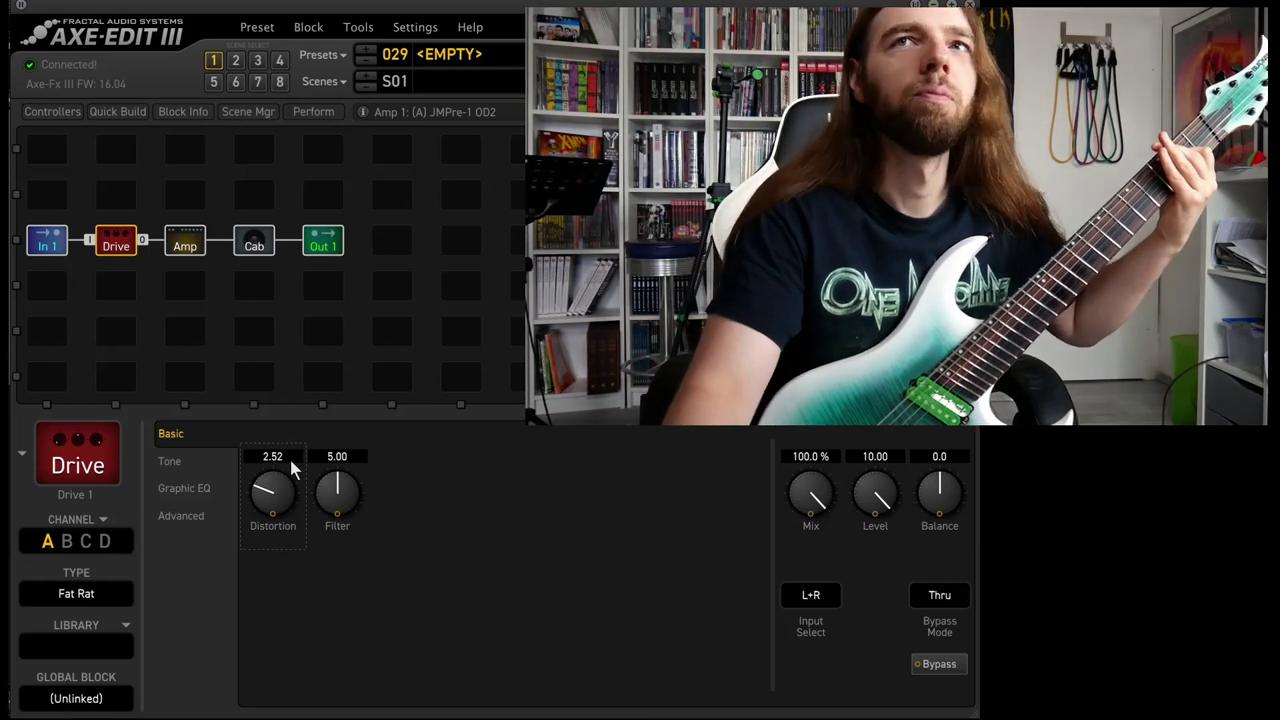
left_click_drag(337, 490, 654, 466)
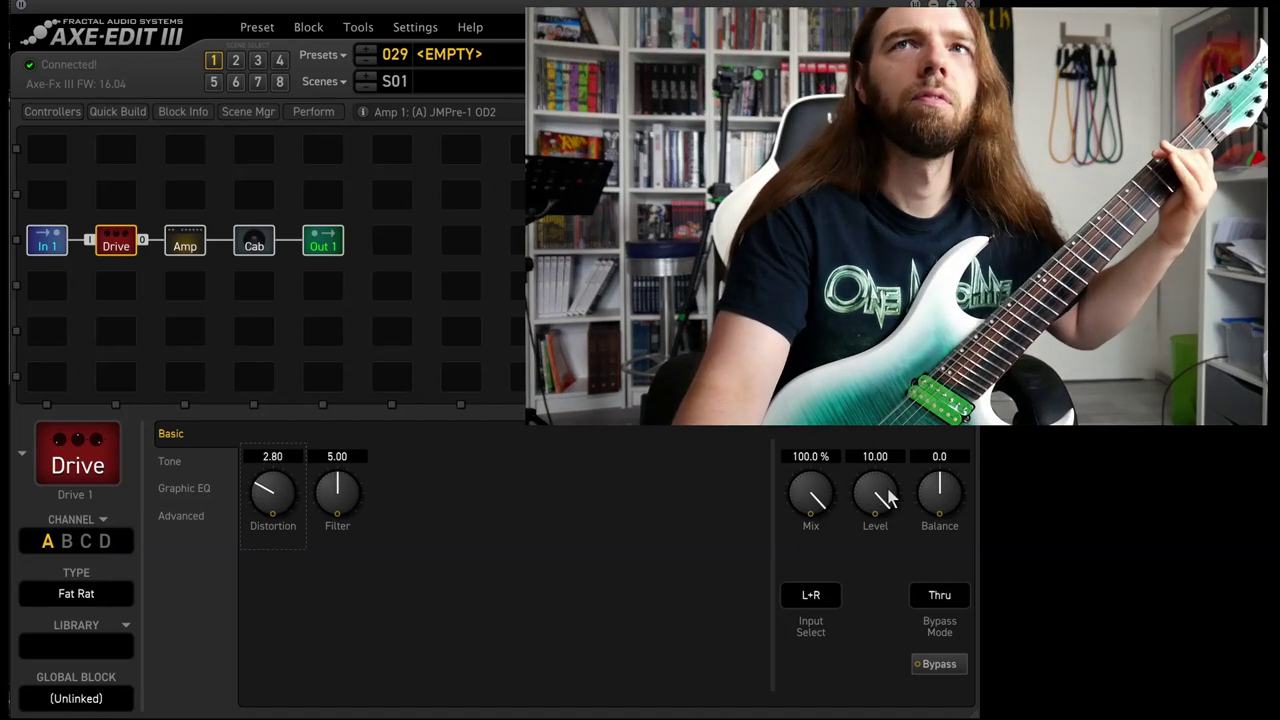
left_click_drag(888, 497, 849, 443)
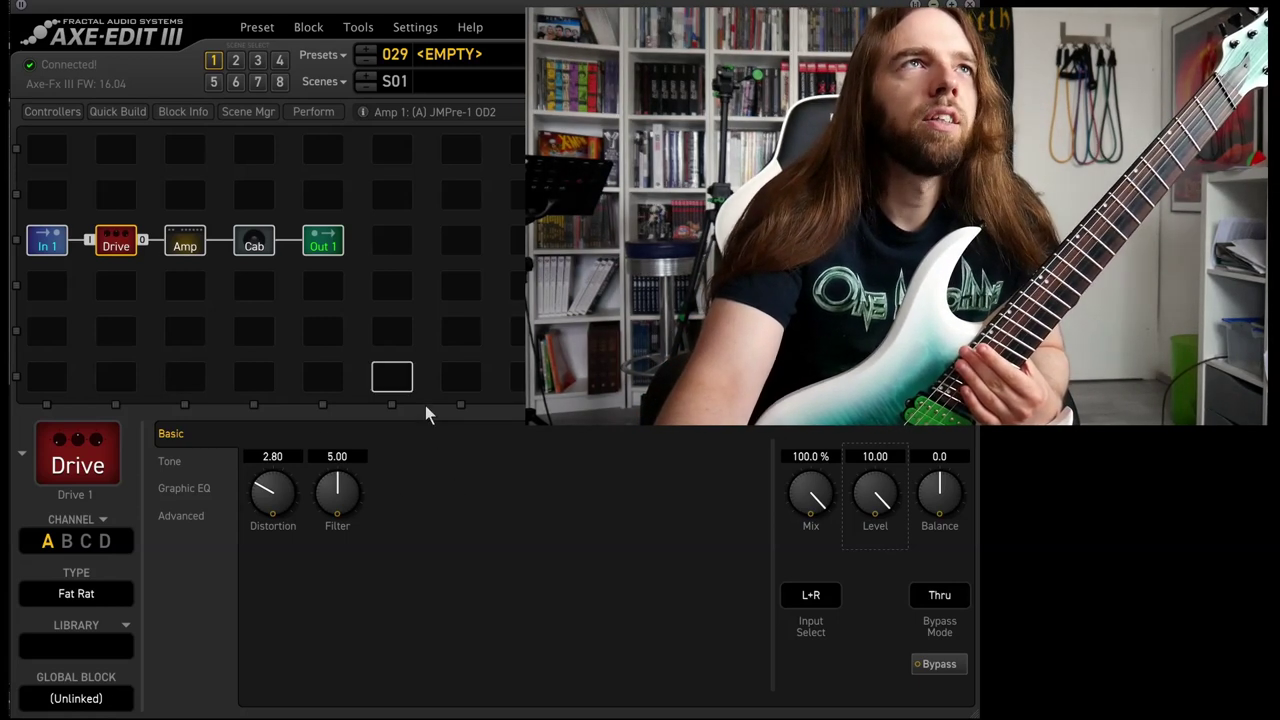
Retune the amp to treble 7.12, mid 4.62, bass 4.15, presence 2.92 dB, drive 5.02.
left_click(184, 242)
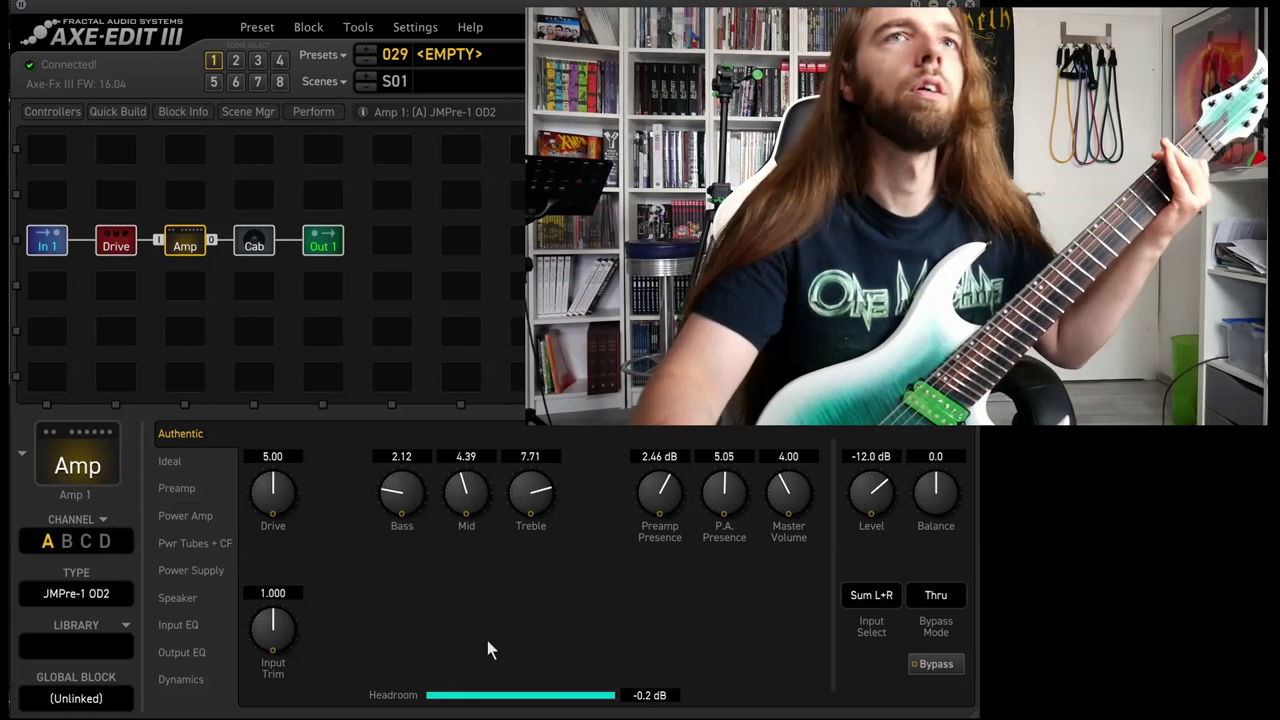
left_click_drag(530, 490, 483, 434)
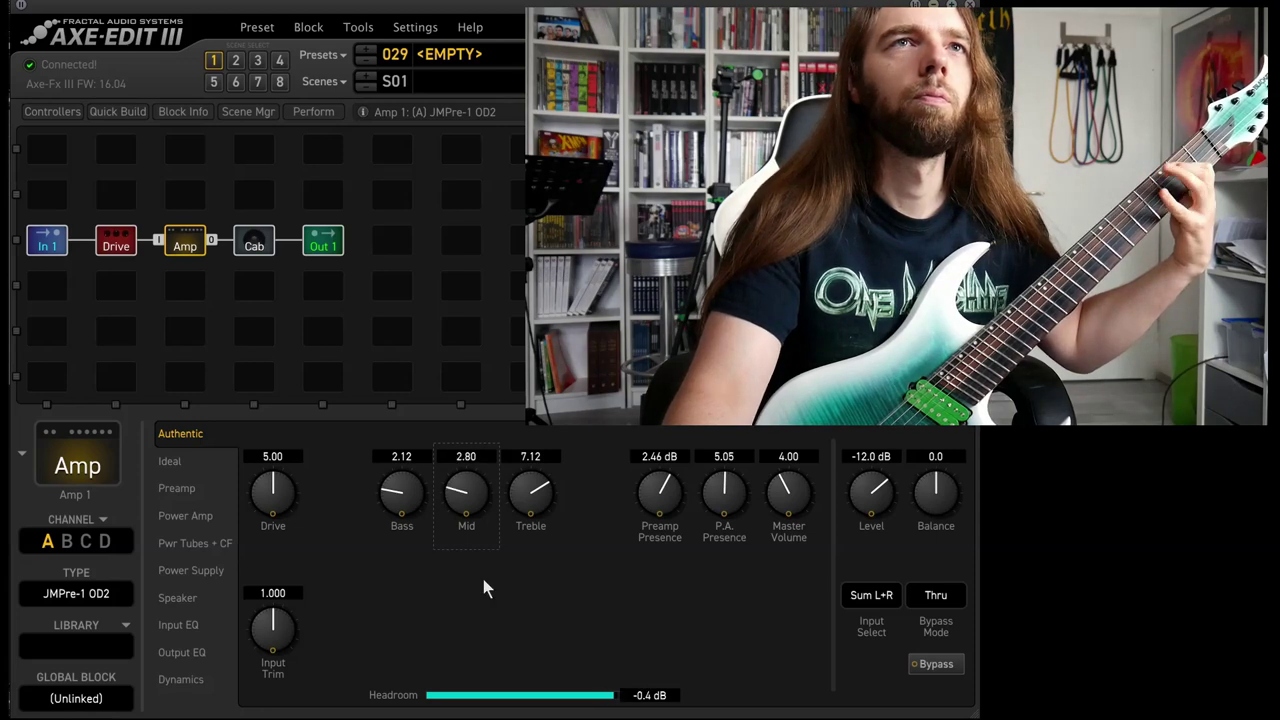
left_click_drag(483, 580, 483, 601)
left_click_drag(482, 603, 452, 442)
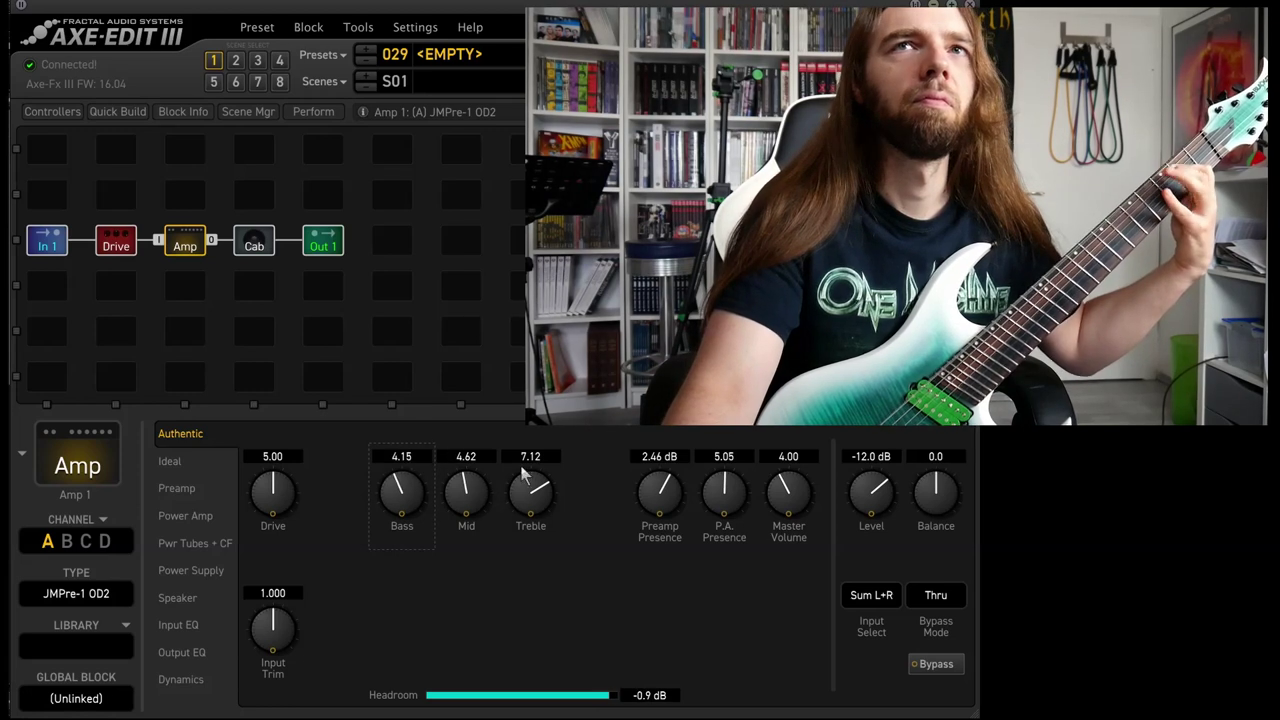
left_click_drag(655, 505, 734, 496)
mouse_move(271, 515)
left_mouse_down()
mouse_move(286, 620)
mouse_move(294, 470)
mouse_move(296, 516)
left_mouse_up()
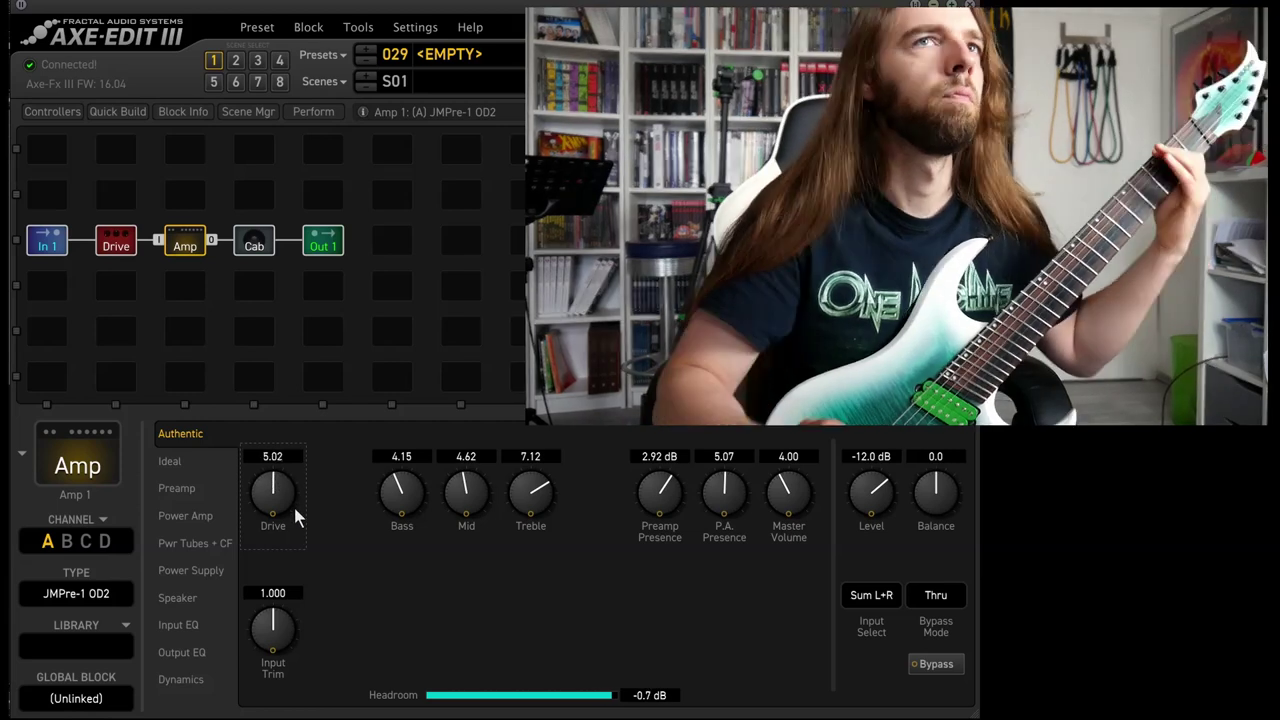